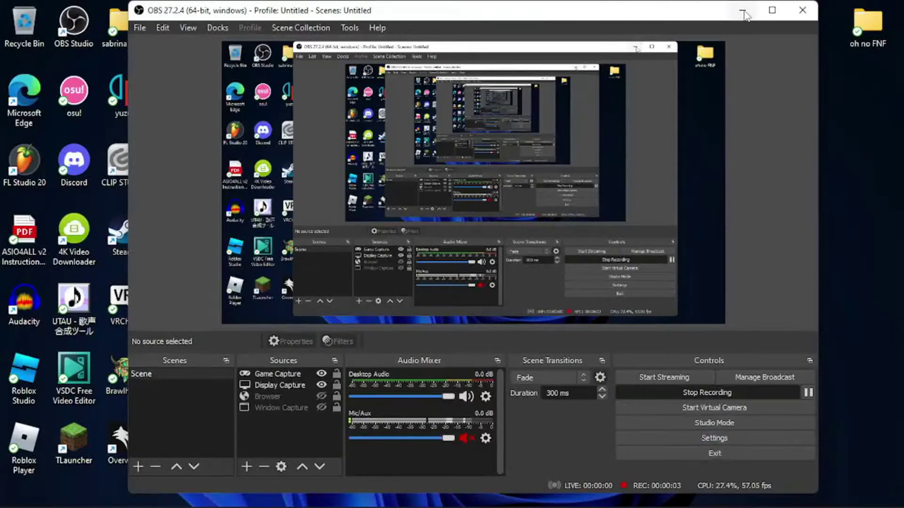
# - Minimize the OBS Studio window so the desktop is visible
pyautogui.click(743, 10)
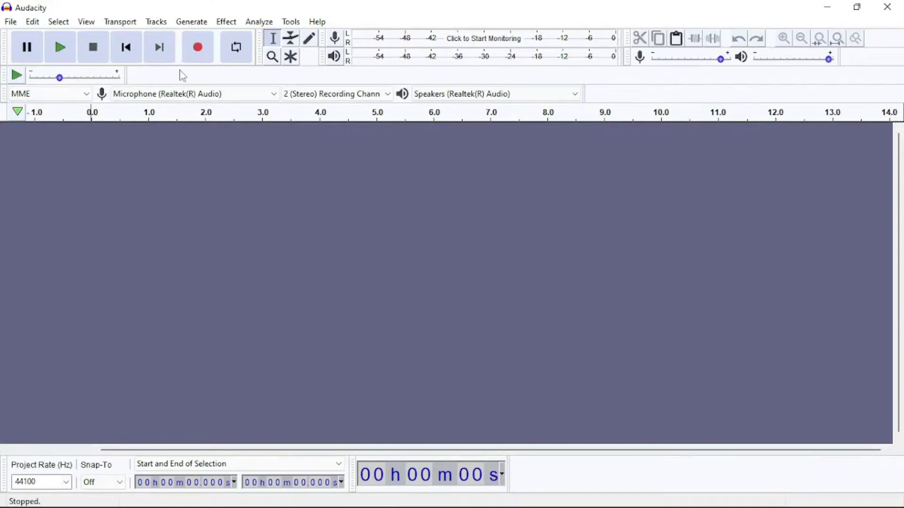
# - Record about 13 seconds of sung vowels into Audio Track #1, then stop recording
pyautogui.press('r')
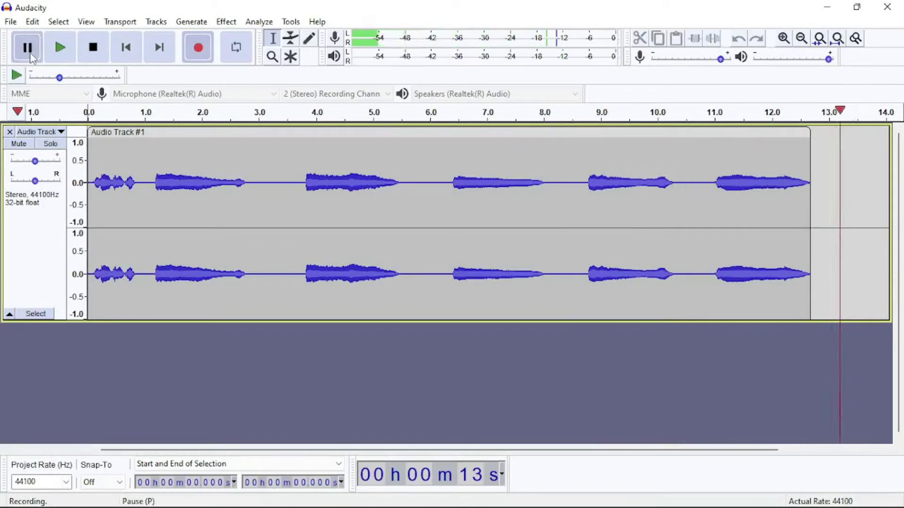
pyautogui.click(30, 53)
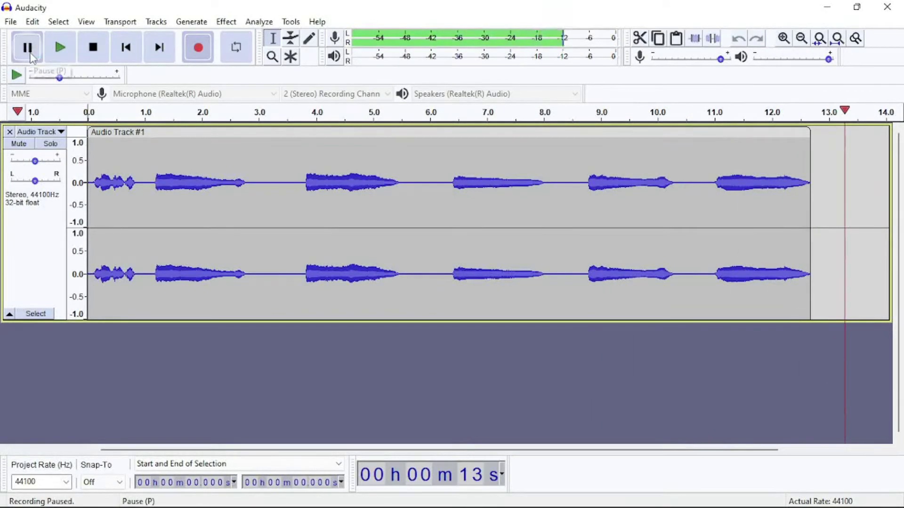
pyautogui.click(138, 50)
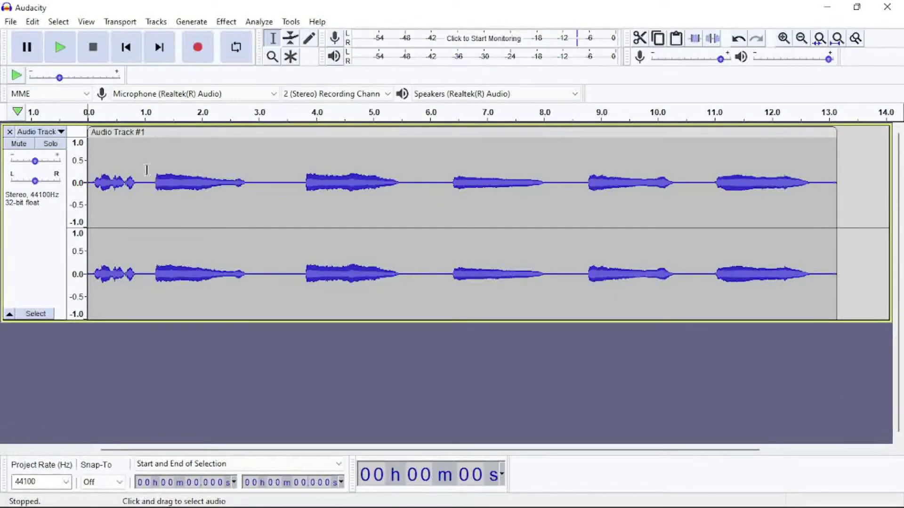
# - Delete the opening noise (0–0.836 s) and open a second empty project window alongside
pyautogui.moveTo(134, 183); pyautogui.dragTo(3, 277)
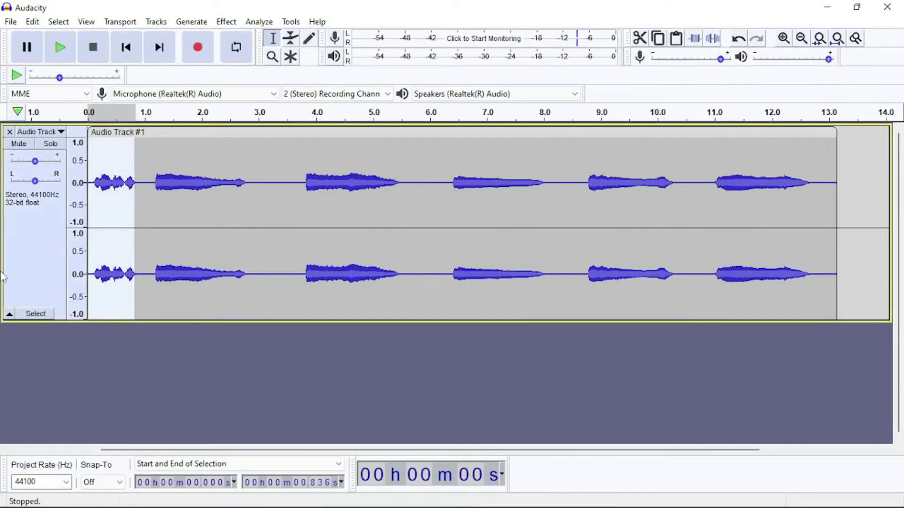
pyautogui.press('Delete')
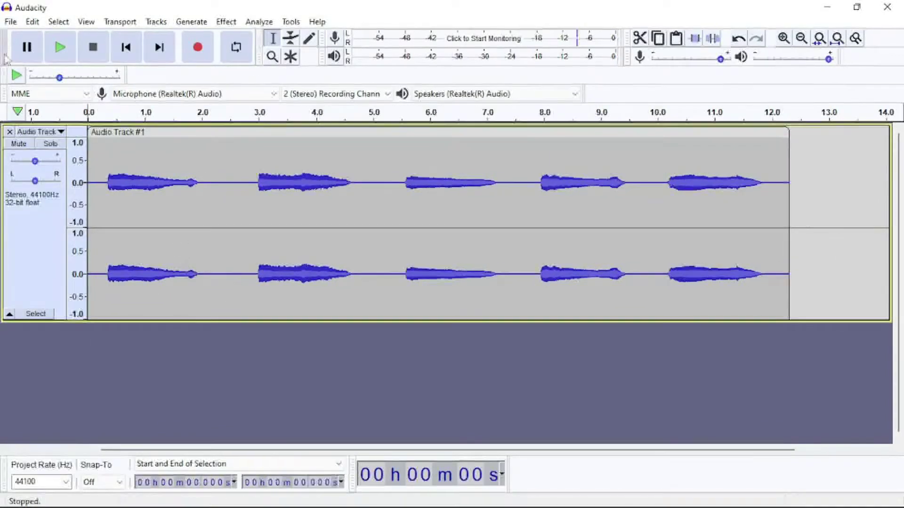
pyautogui.click(11, 21)
pyautogui.click(35, 42)
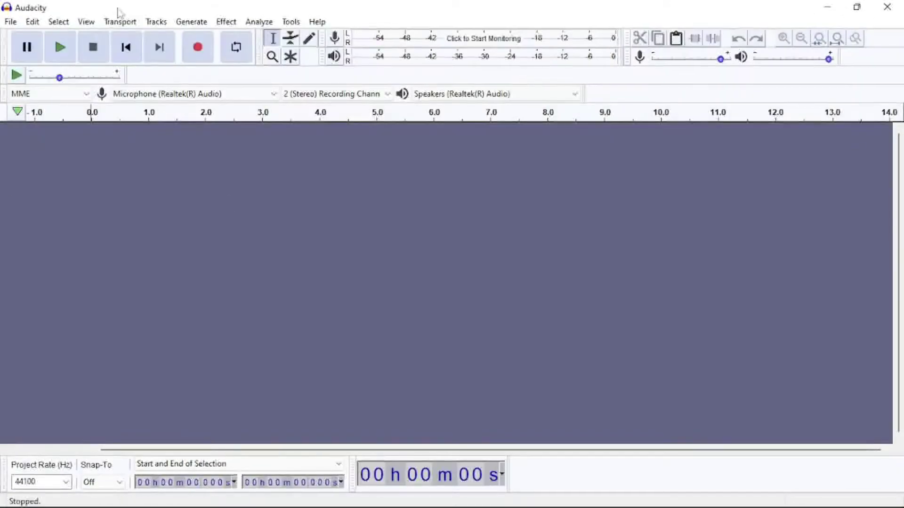
pyautogui.doubleClick(118, 12)
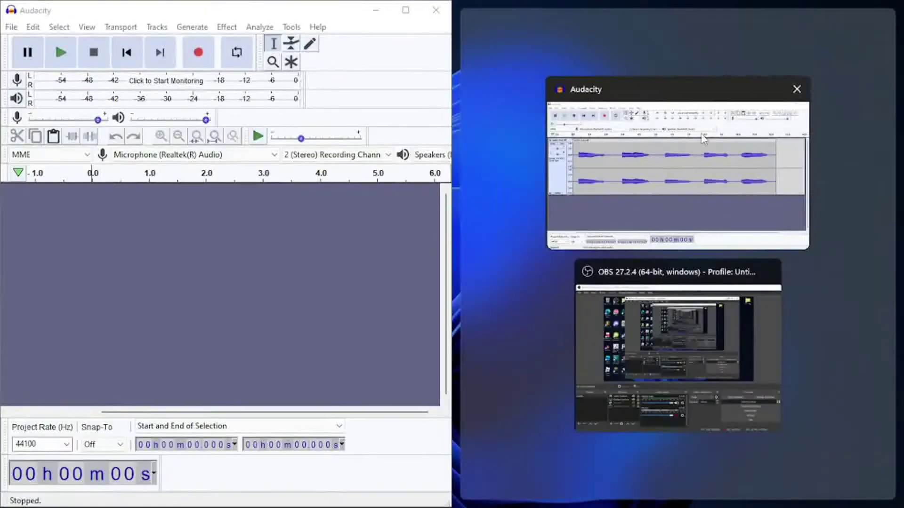
pyautogui.click(699, 160)
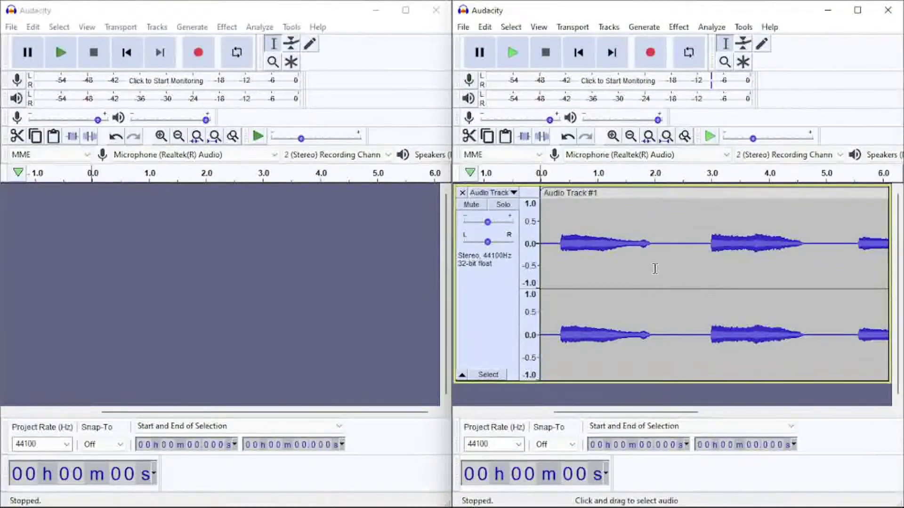
# - Paste the first vowel (0.36–1.94 s) from the recording into the new project
pyautogui.moveTo(651, 243); pyautogui.dragTo(560, 262)
pyautogui.click(160, 241)
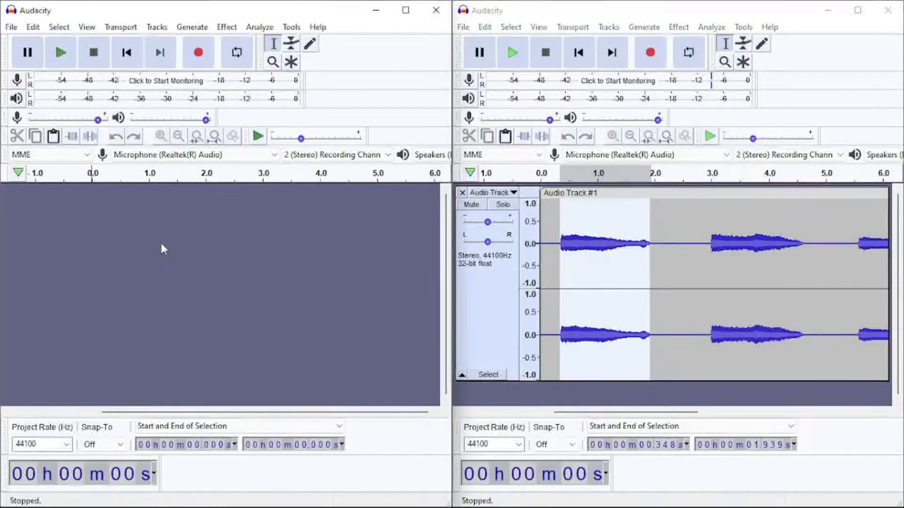
pyautogui.hotkey('ctrl', 'v')
pyautogui.click(267, 301)
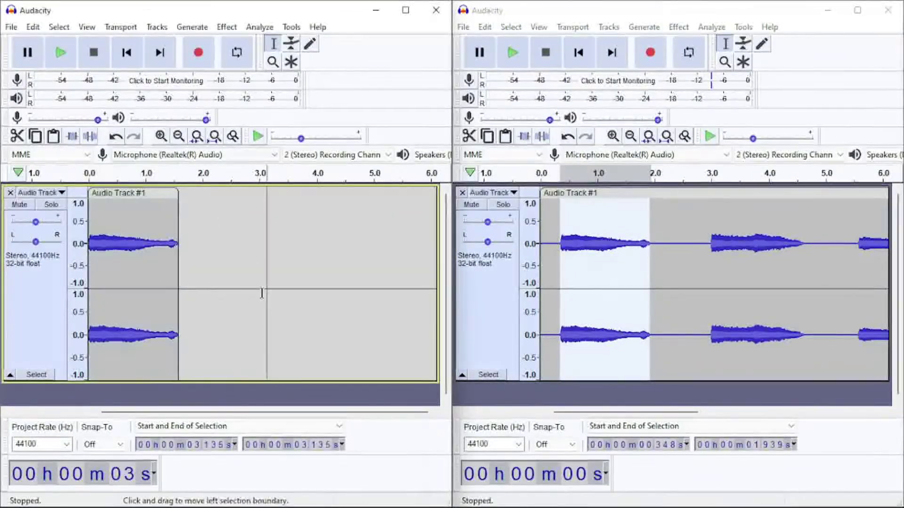
# - Zoom in and trim the excess after the clip's end and the silent gap at its start
pyautogui.click(161, 136)
pyautogui.click(161, 136)
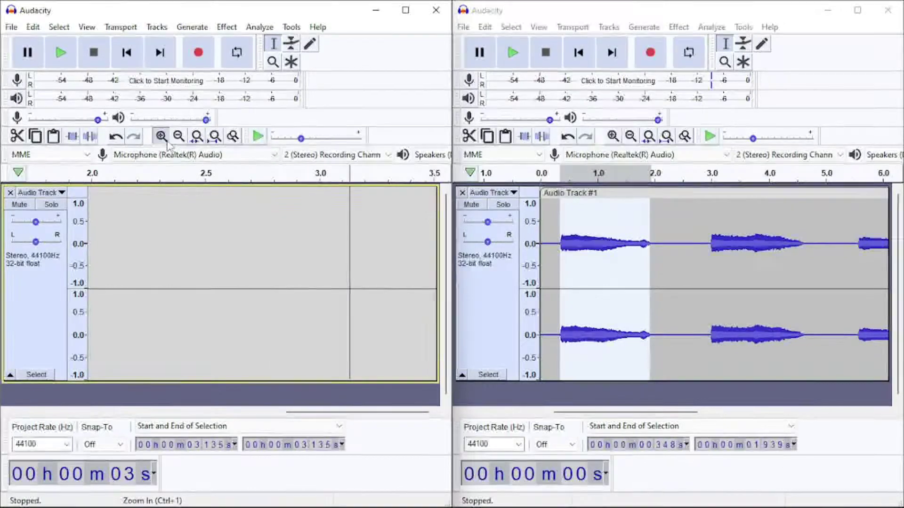
pyautogui.click(161, 136)
pyautogui.moveTo(384, 412); pyautogui.dragTo(242, 414)
pyautogui.moveTo(326, 267); pyautogui.dragTo(283, 264)
pyautogui.press('Delete')
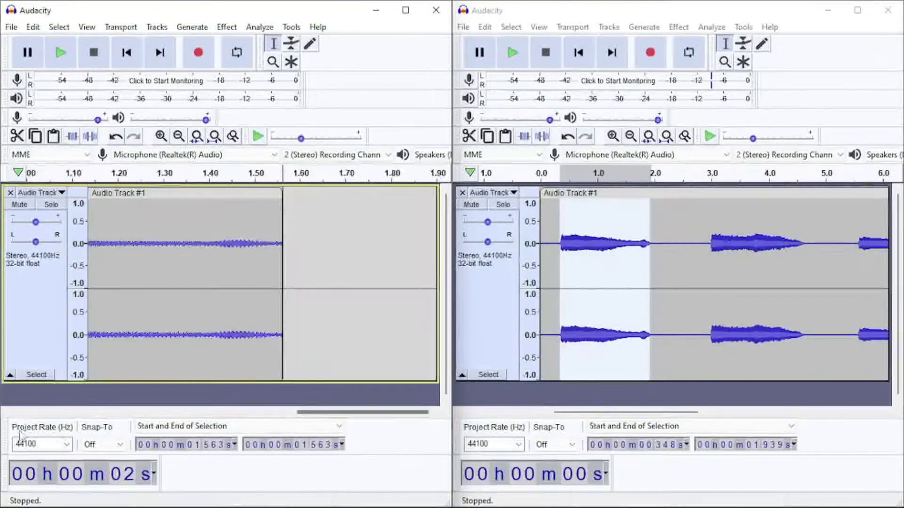
pyautogui.moveTo(302, 413); pyautogui.dragTo(107, 413)
pyautogui.moveTo(97, 241); pyautogui.dragTo(88, 243)
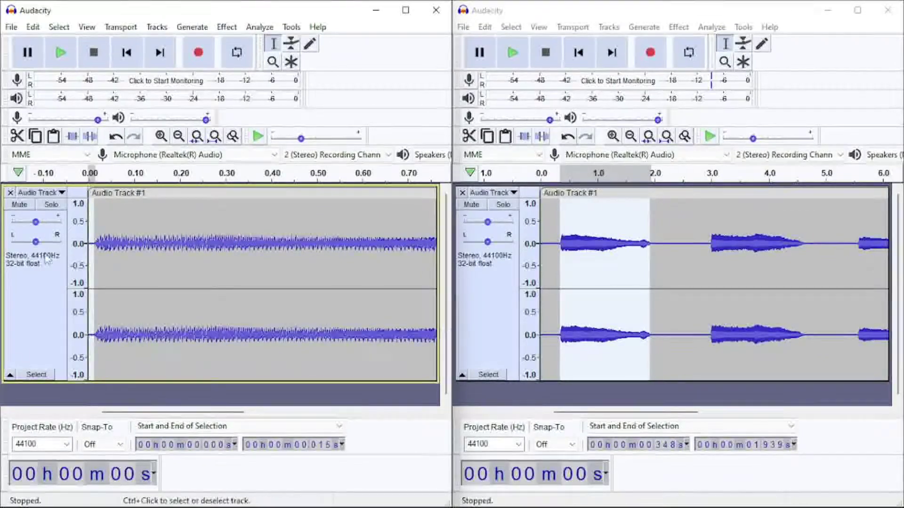
pyautogui.press('Delete')
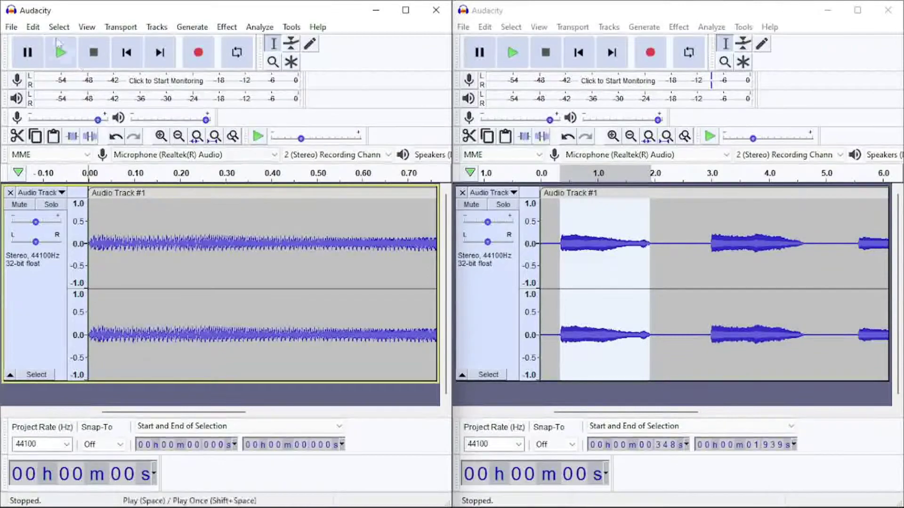
pyautogui.click(12, 27)
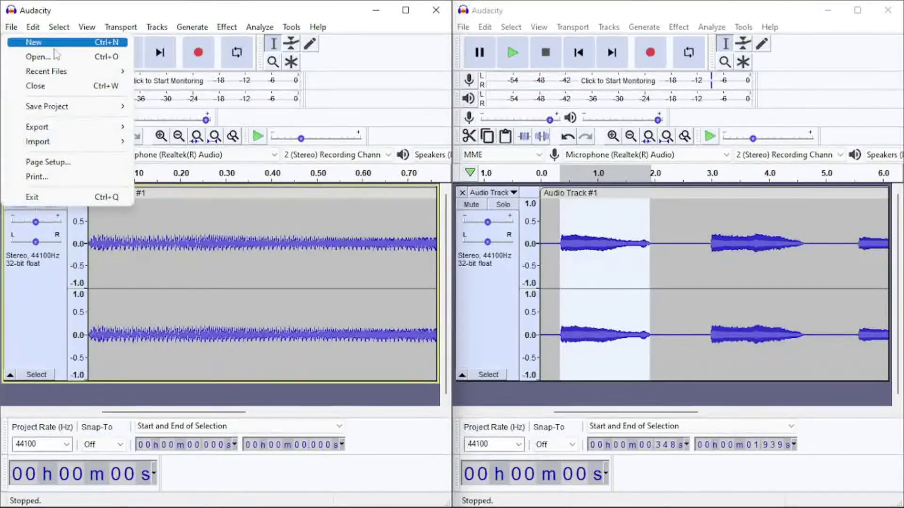
# - Begin exporting the trimmed vowel as a WAV file named 'a', then cancel the export
pyautogui.moveTo(80, 130)
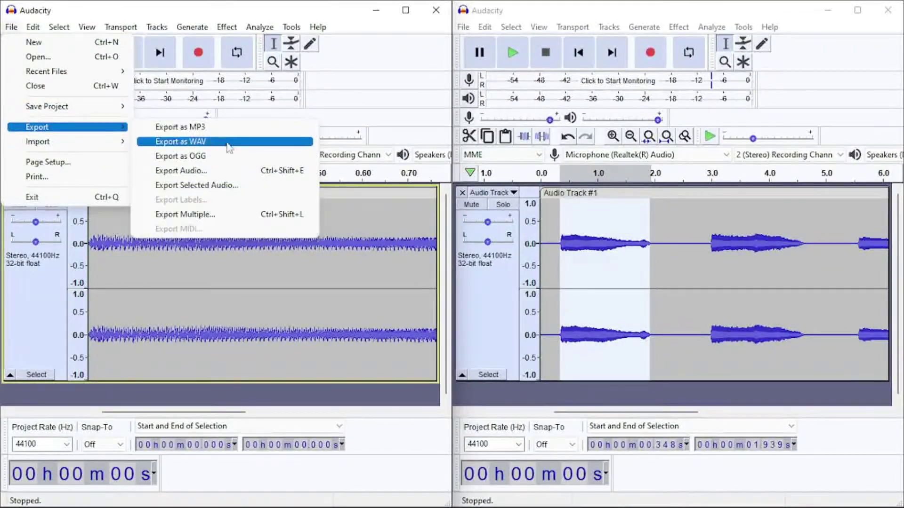
pyautogui.click(229, 142)
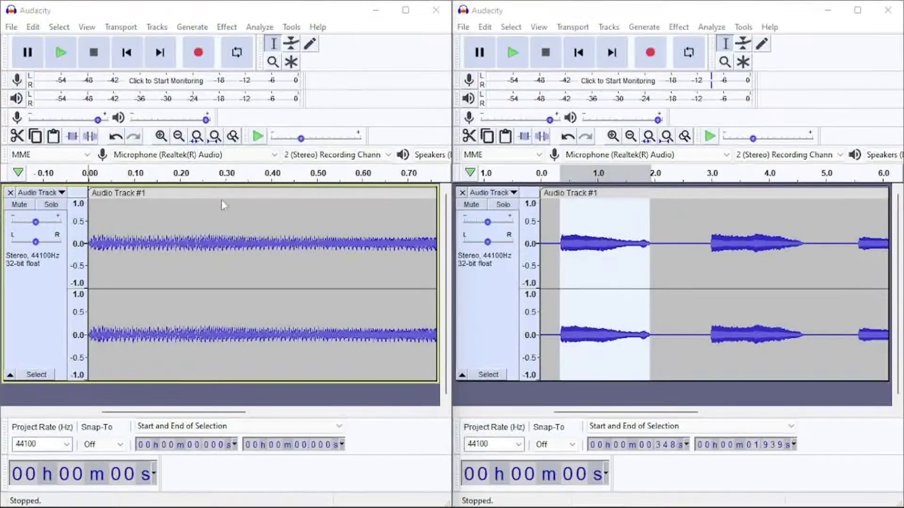
pyautogui.write('a')
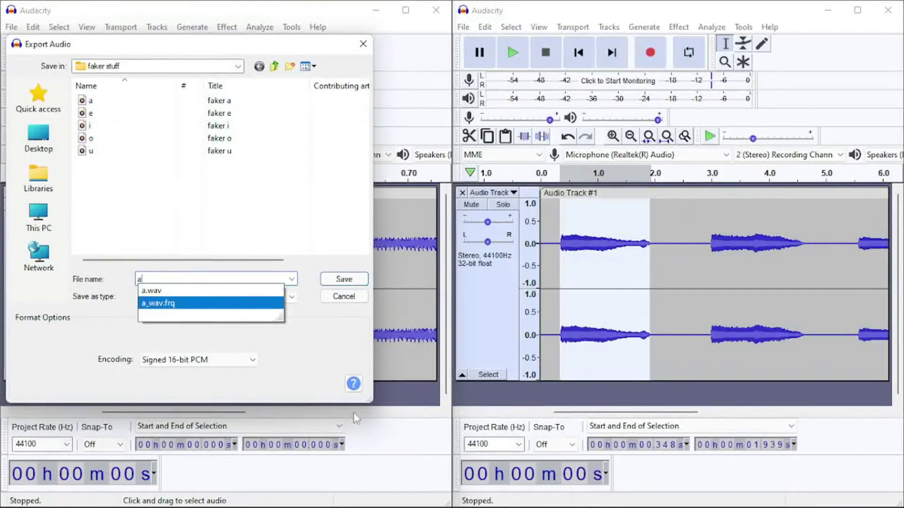
pyautogui.click(343, 296)
# - Close both Audacity project windows, discarding unsaved changes
pyautogui.click(436, 10)
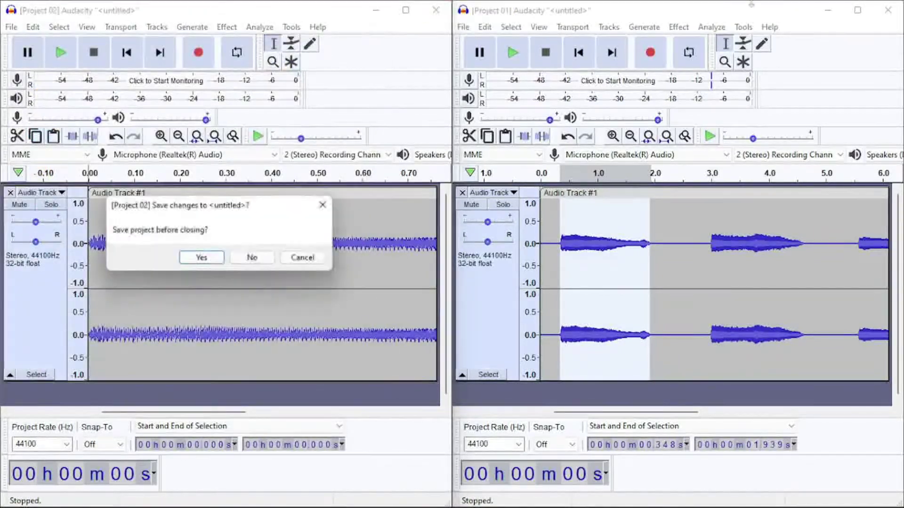
pyautogui.click(257, 258)
pyautogui.click(888, 10)
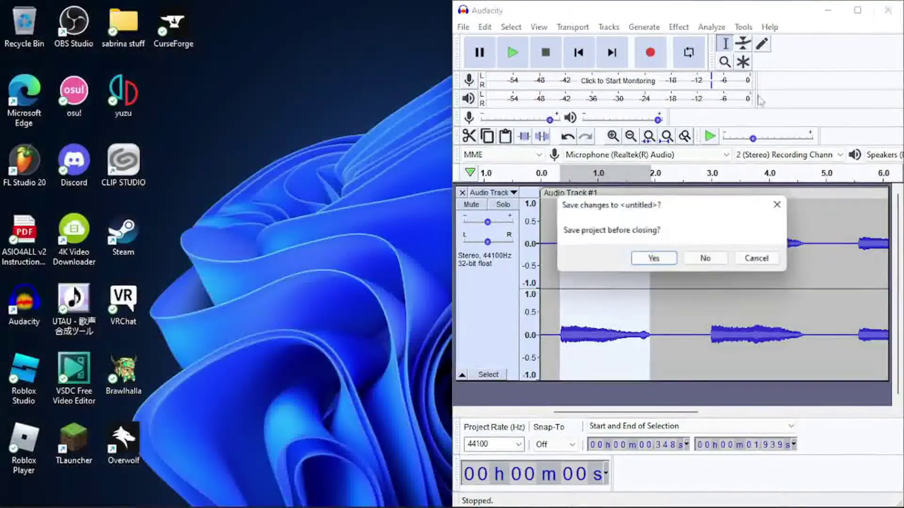
pyautogui.click(688, 259)
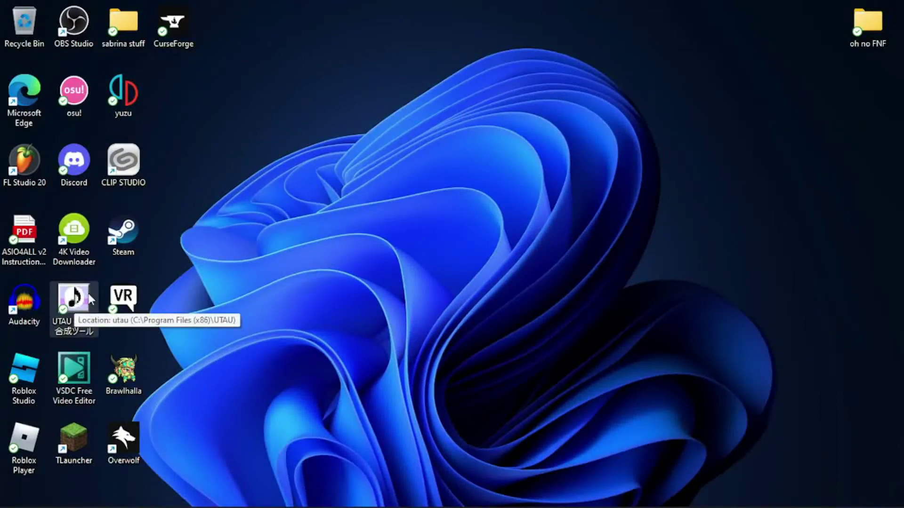
# - Restore OBS Studio from the taskbar, then minimize it to reveal the empty UTAU piano roll
pyautogui.moveTo(464, 498)
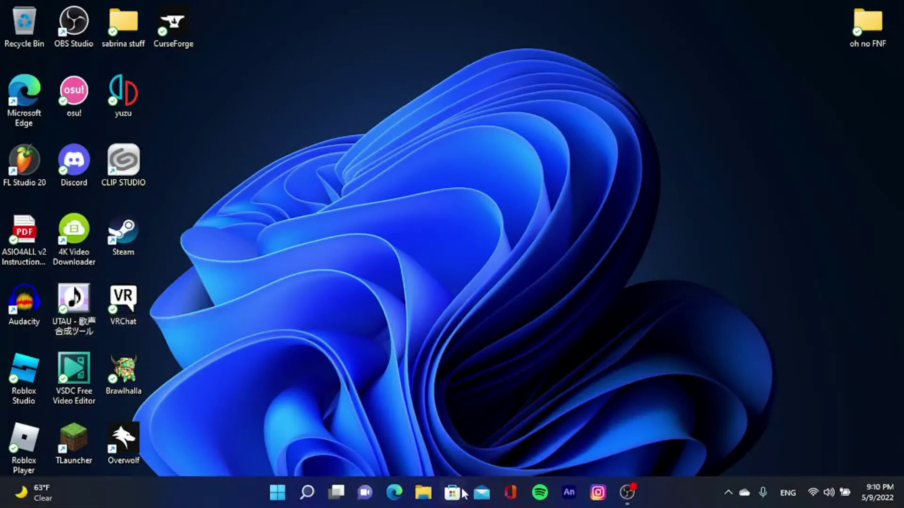
pyautogui.click(628, 493)
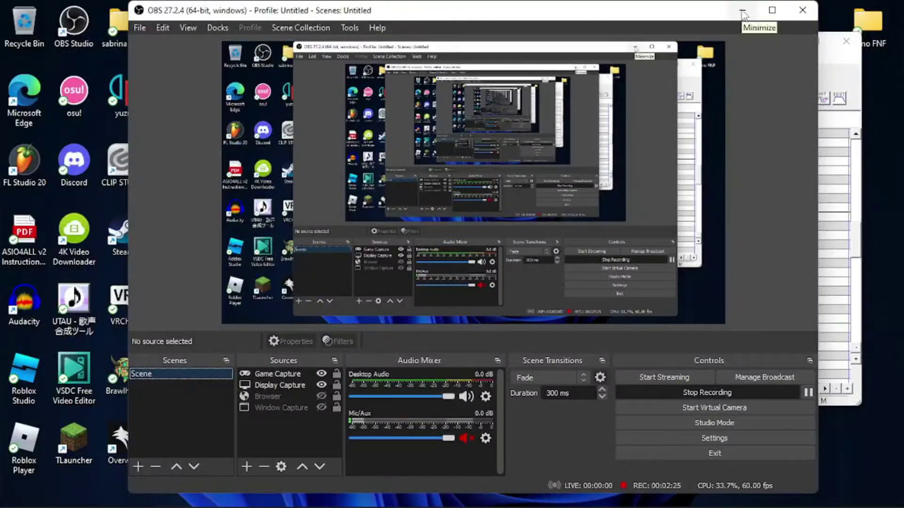
pyautogui.click(742, 11)
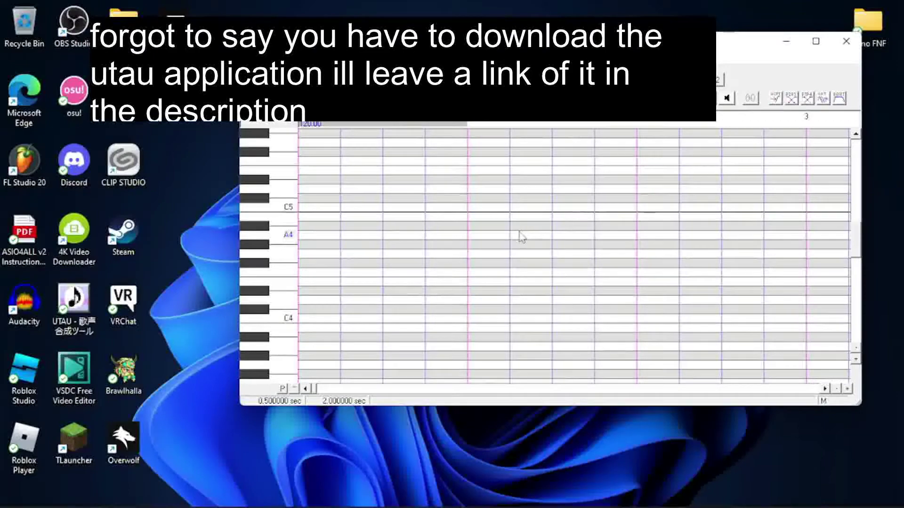
# - Scroll the piano roll to C2 and review Voice Bank Settings for a.wav through u.wav, then cancel
pyautogui.scroll(-2, 515, 238)
pyautogui.scroll(-4, 513, 240)
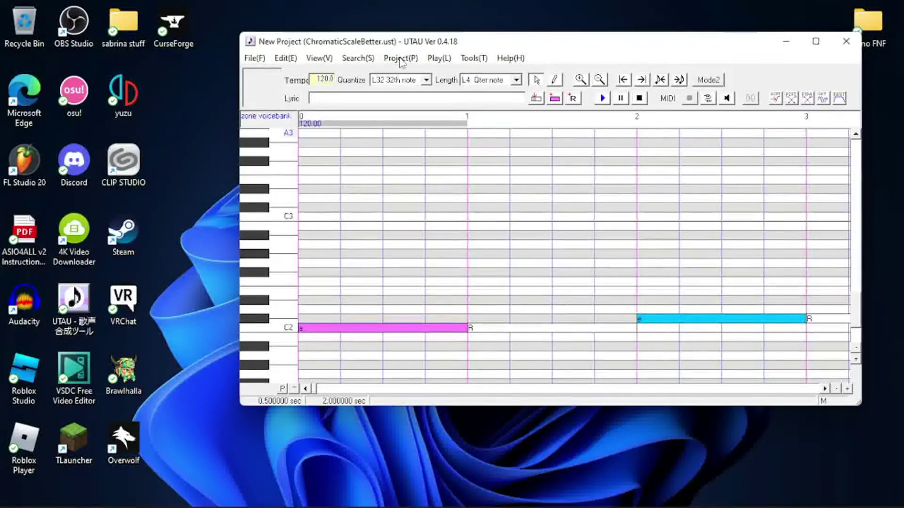
pyautogui.click(469, 59)
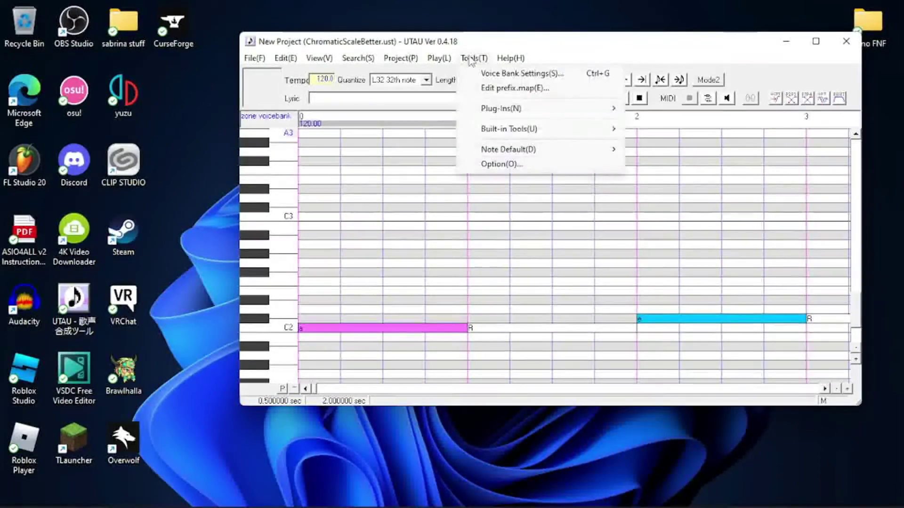
pyautogui.click(511, 74)
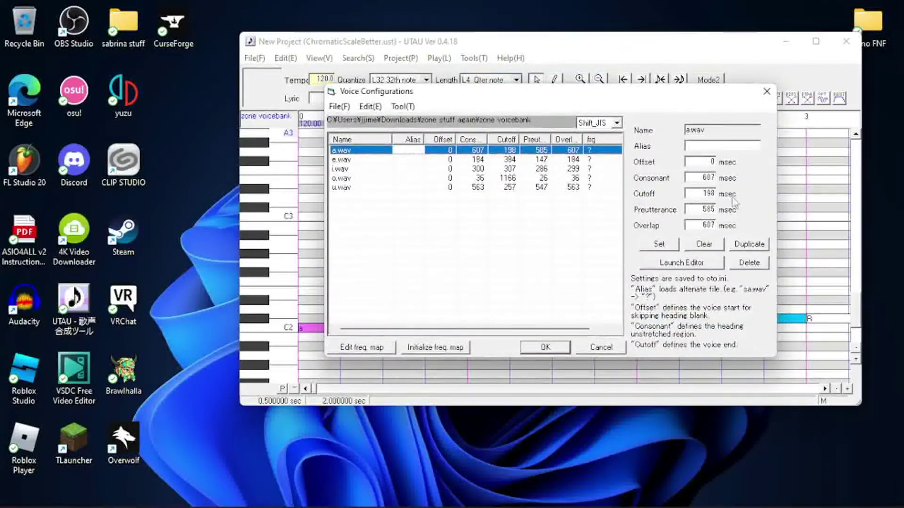
pyautogui.click(602, 348)
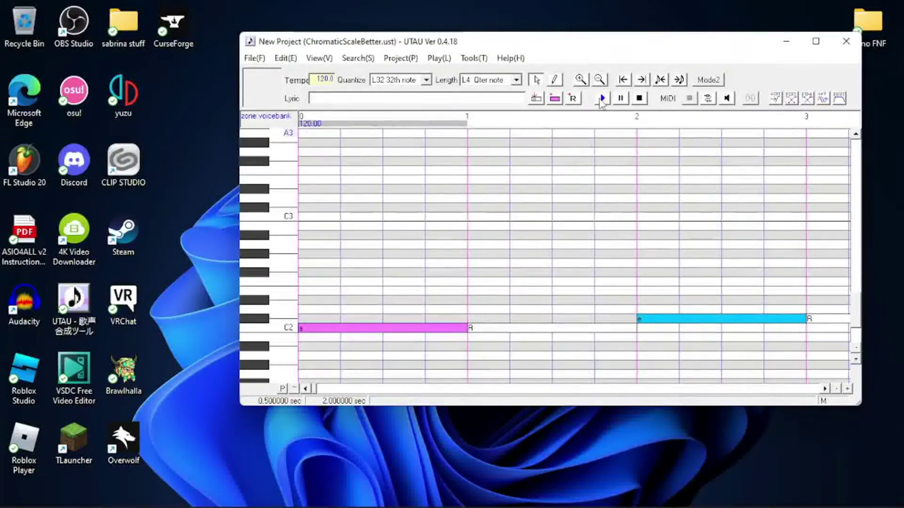
# - Preview the chromatic scale, then render it to a WAV named 'chromatic scale' in Downloads
pyautogui.click(602, 98)
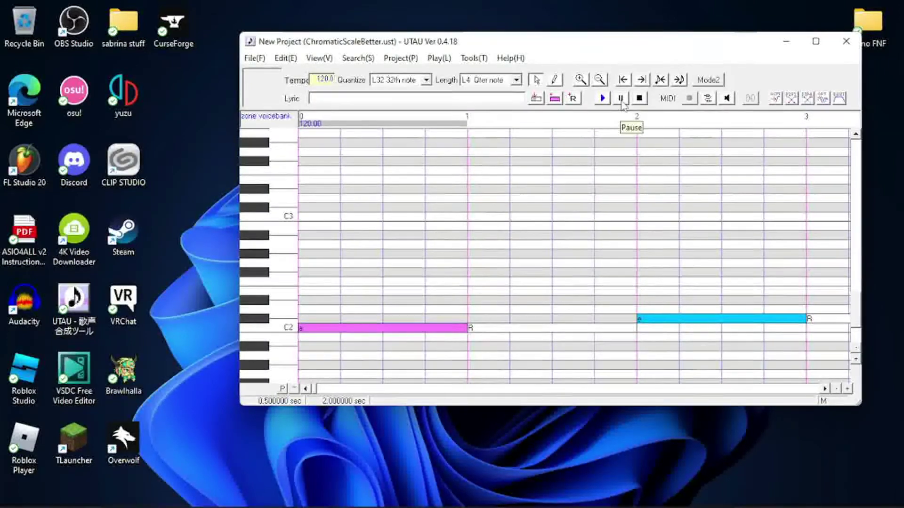
pyautogui.click(621, 101)
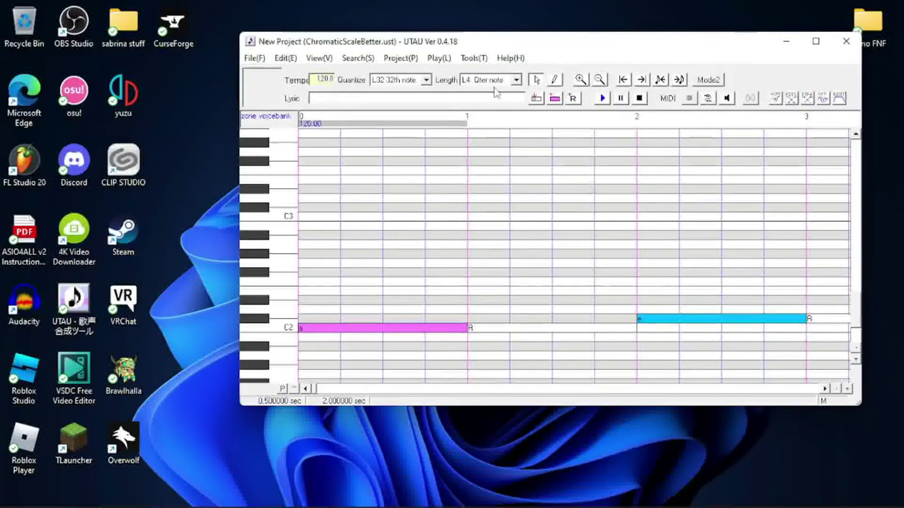
pyautogui.click(414, 58)
pyautogui.click(464, 70)
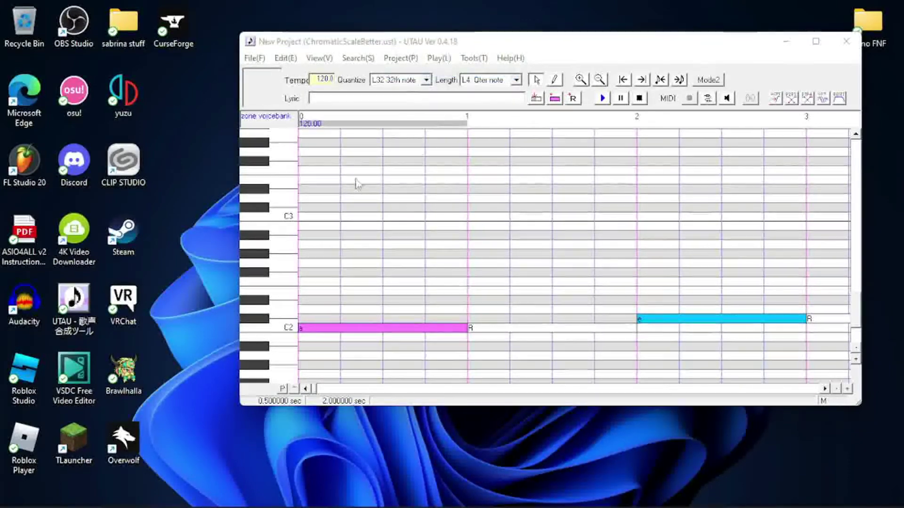
pyautogui.write('chromatic scale')
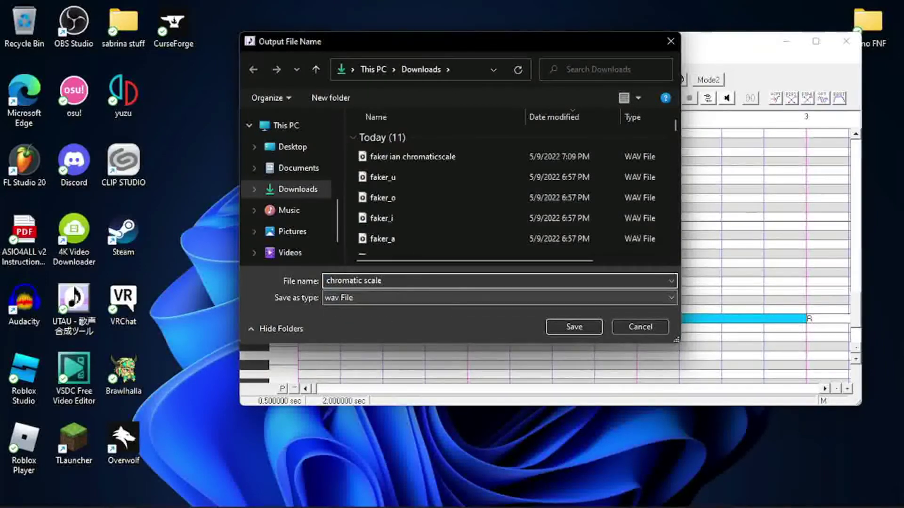
pyautogui.press('Return')
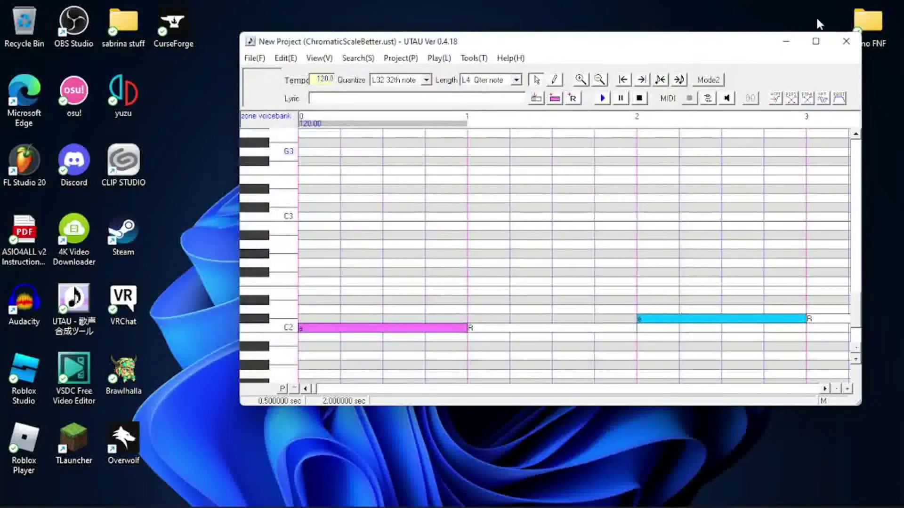
pyautogui.click(846, 41)
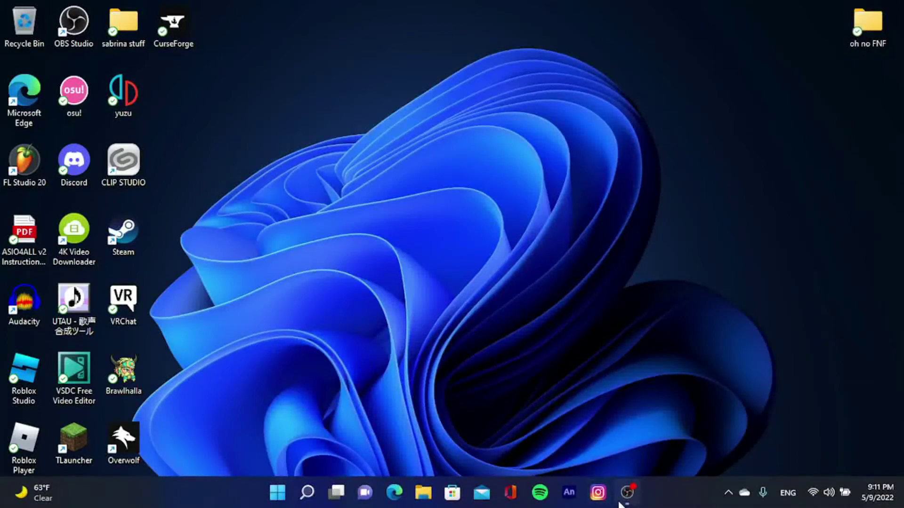
# - Bring the OBS Studio window back up from the taskbar
pyautogui.click(620, 500)
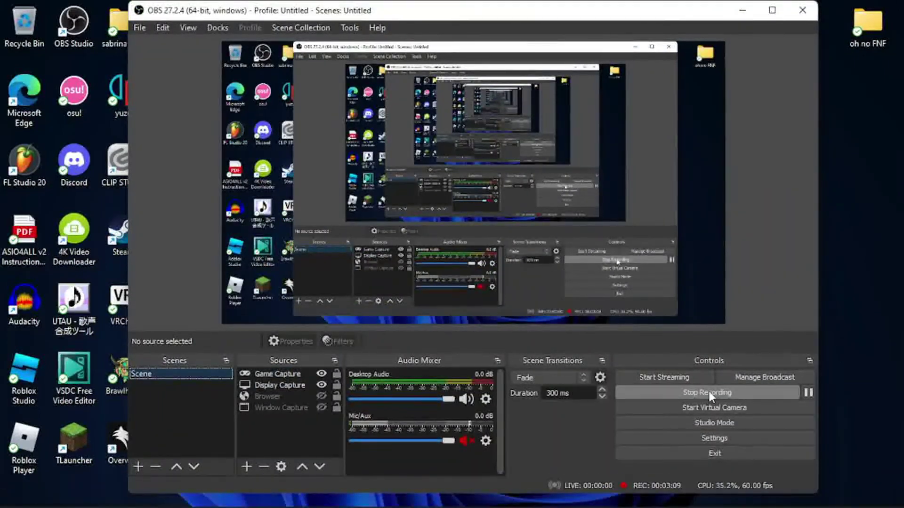